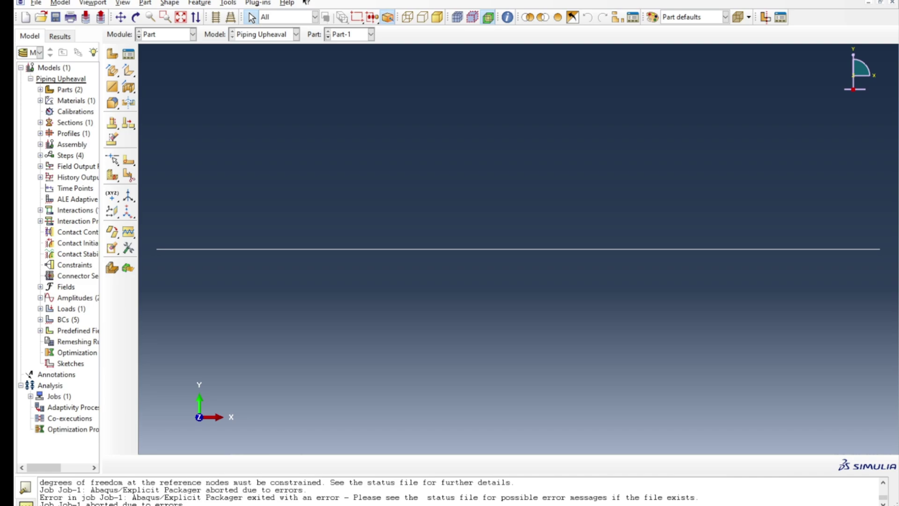
Switch to the Assembly module showing Step-3, then reopen the module list.
click(162, 37)
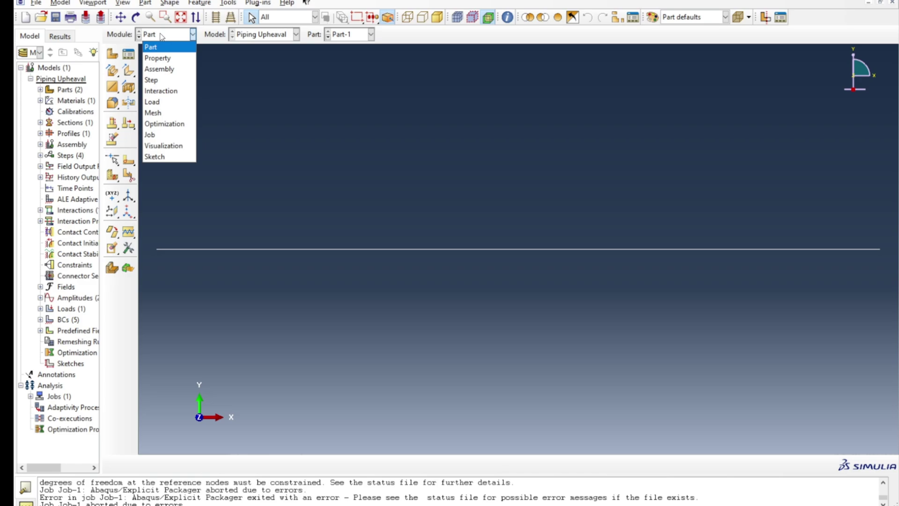
click(160, 68)
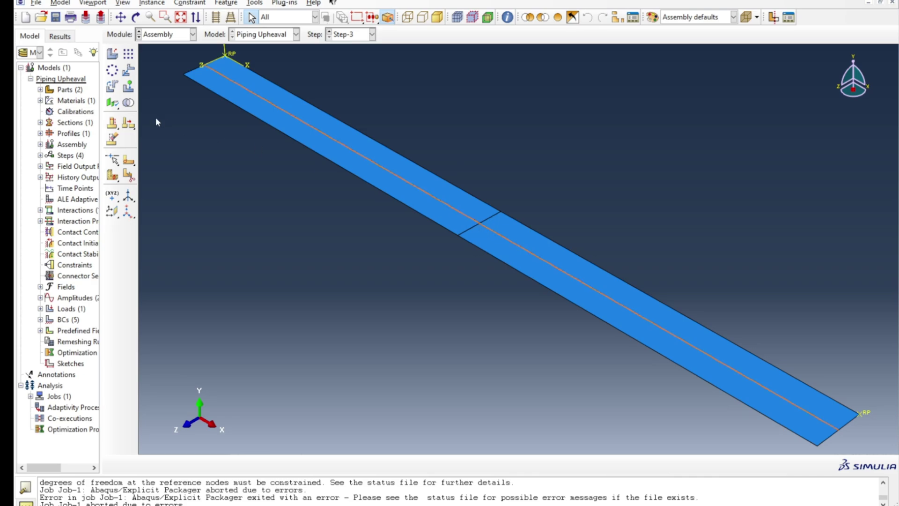
click(160, 35)
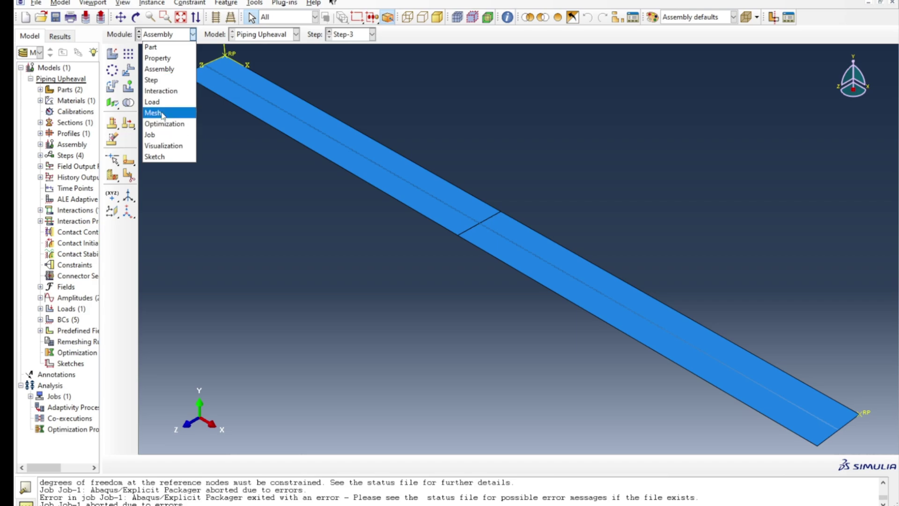
In the Job module, resubmit Job-1, overwriting its files, and monitor its errors.
click(160, 135)
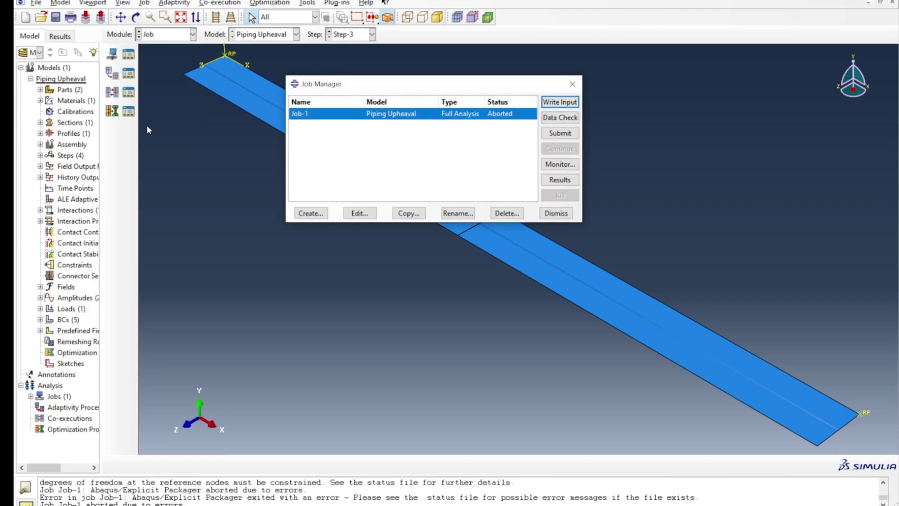
click(553, 134)
click(129, 144)
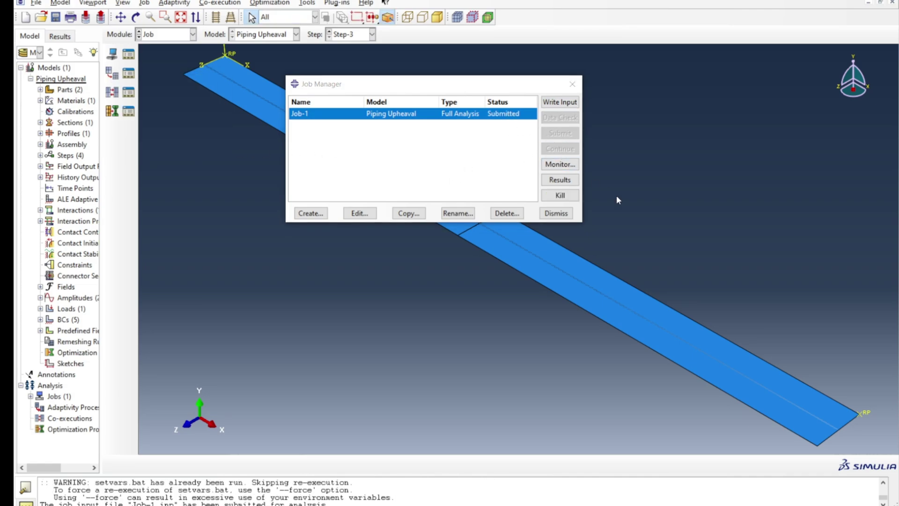
click(561, 164)
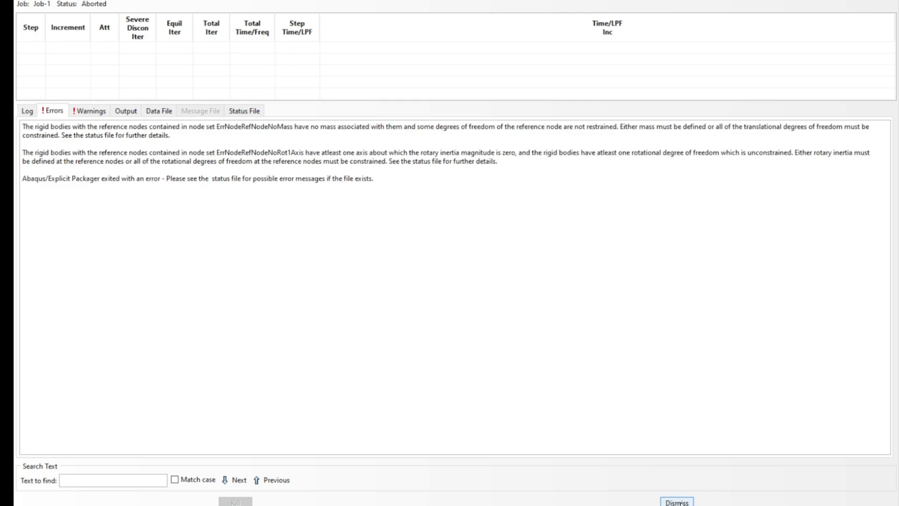
Close the monitor and open Special > Inertia > Manager in Property for Part-2.
click(679, 503)
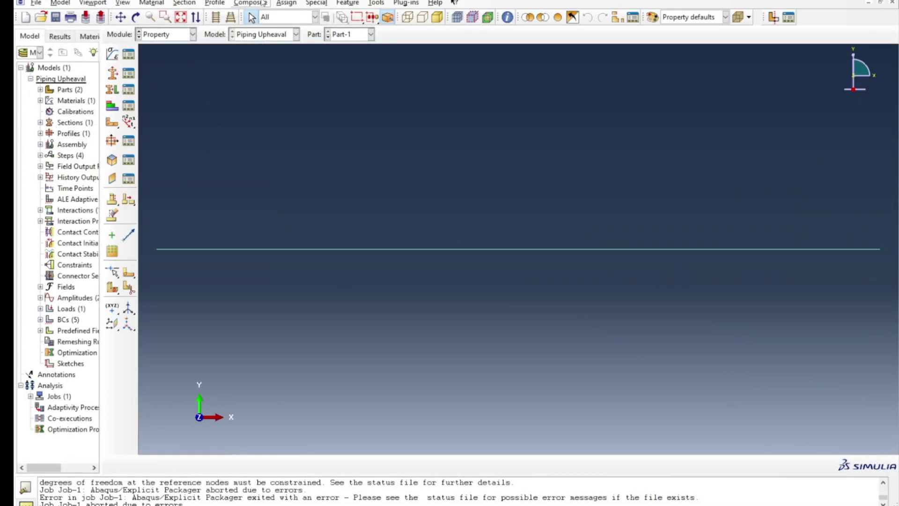
click(285, 3)
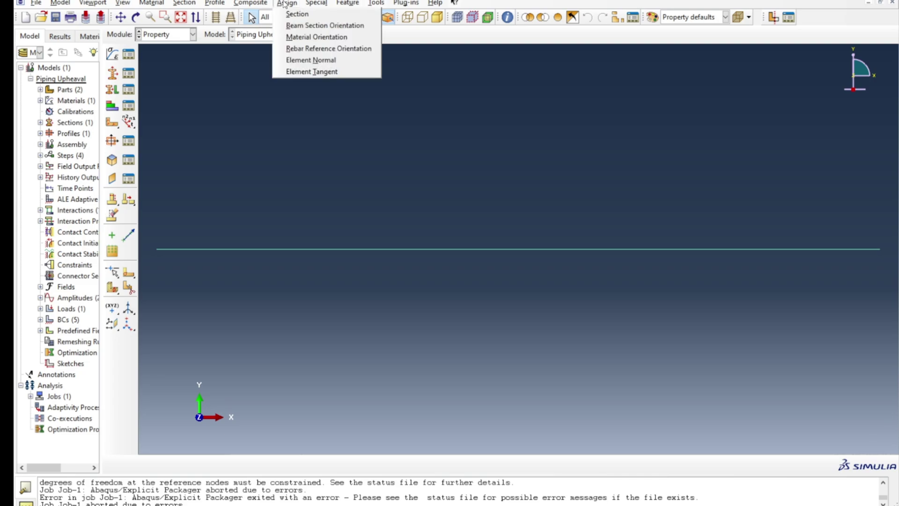
mouse_move(310, 3)
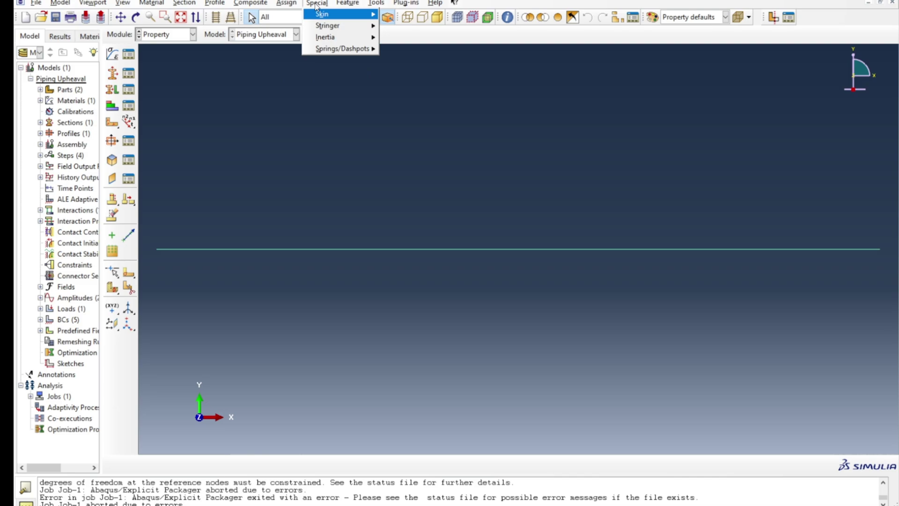
mouse_move(327, 39)
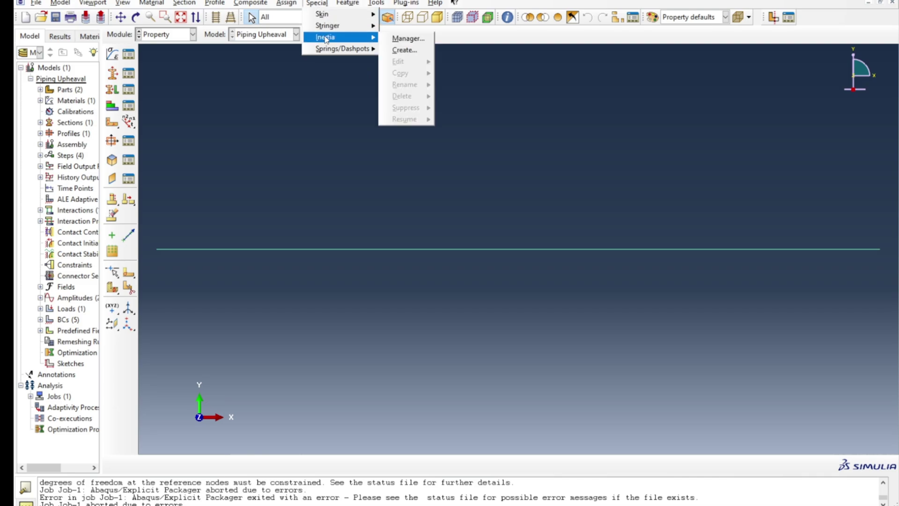
click(404, 49)
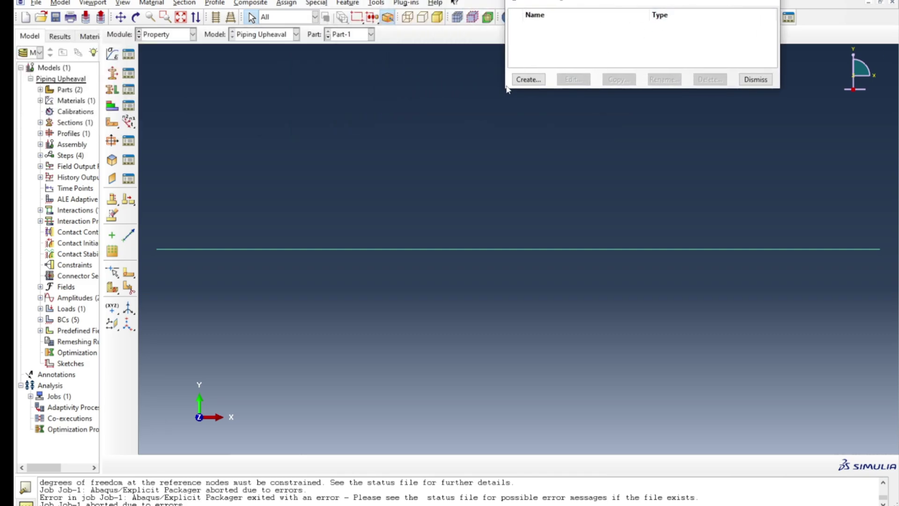
click(521, 81)
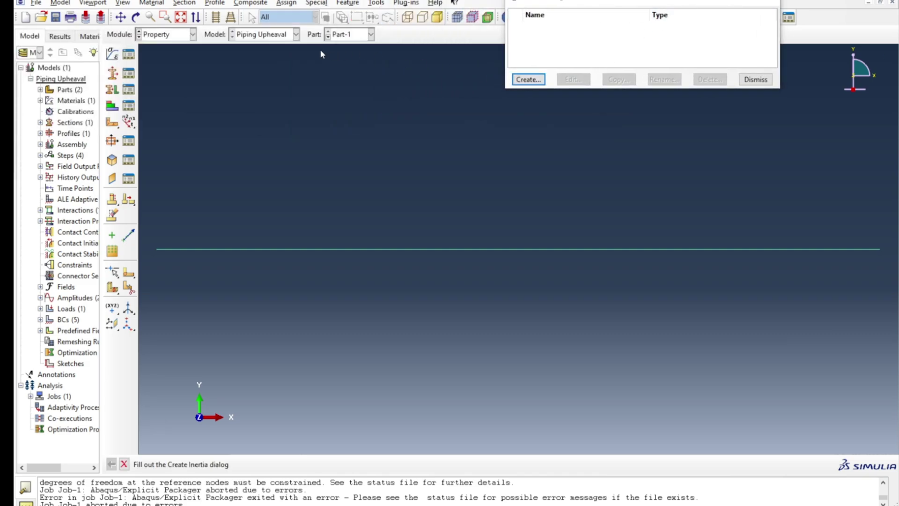
click(352, 35)
click(345, 58)
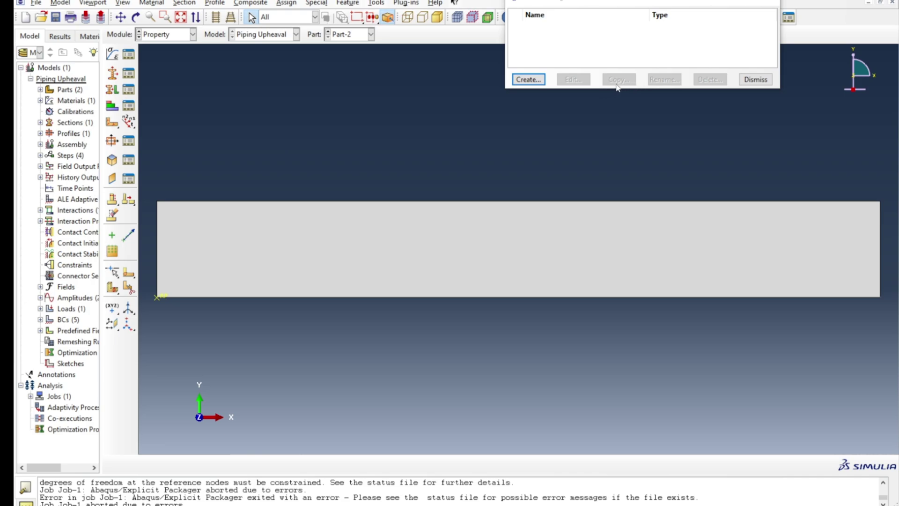
Create point mass/inertia Inertia-1 on the plate's lower-left reference point.
click(526, 80)
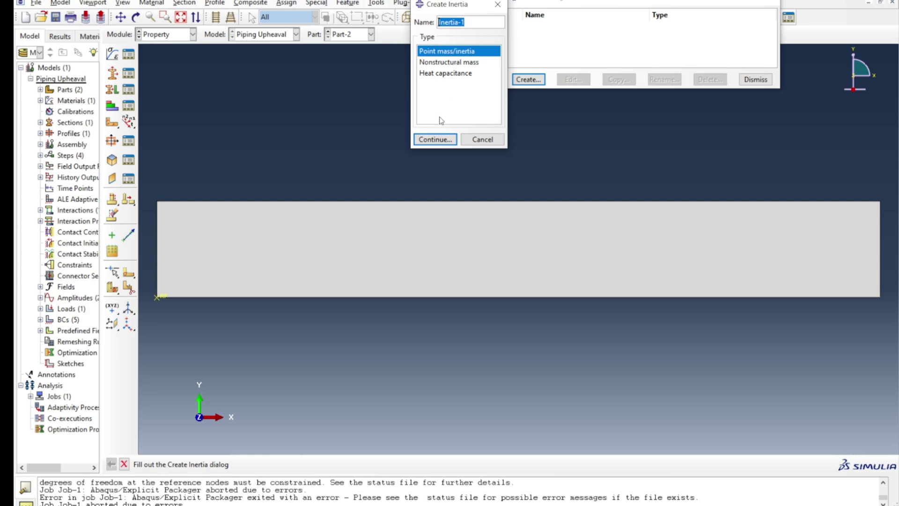
click(431, 140)
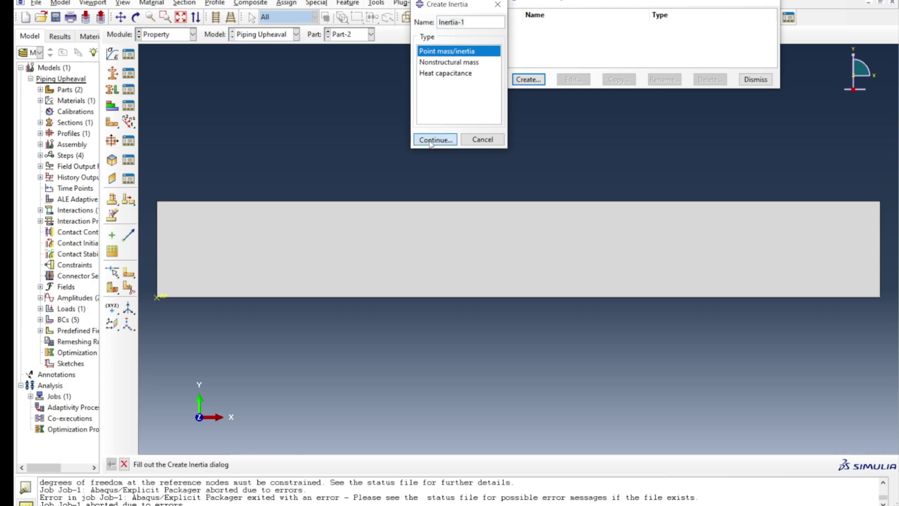
click(156, 297)
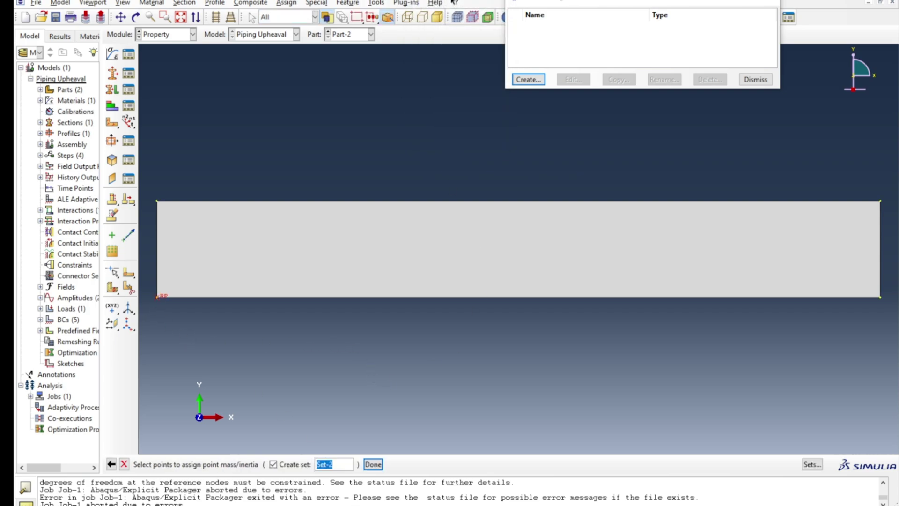
click(373, 465)
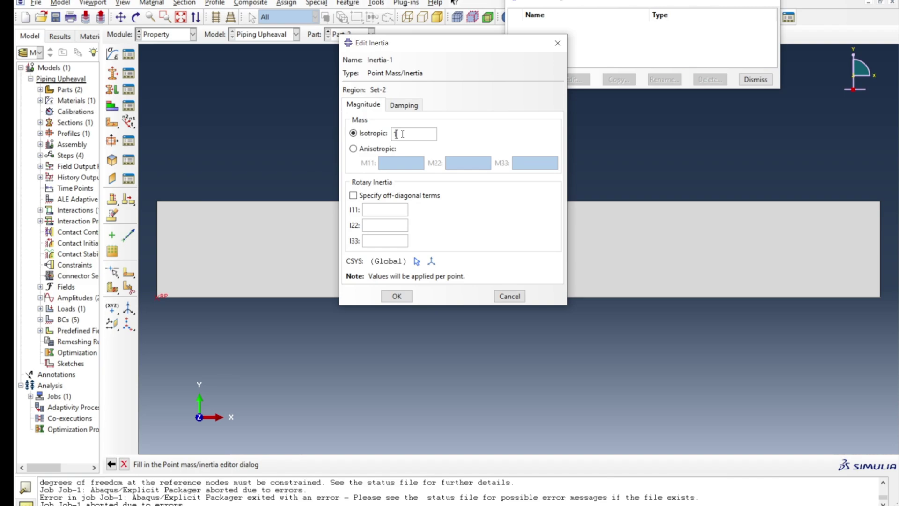
Enter isotropic mass 1 and rotary inertias I11, I22, I33 of 1, then confirm.
text(1)
click(384, 212)
text(1)
click(380, 225)
text(1)
click(375, 241)
text(1)
click(396, 296)
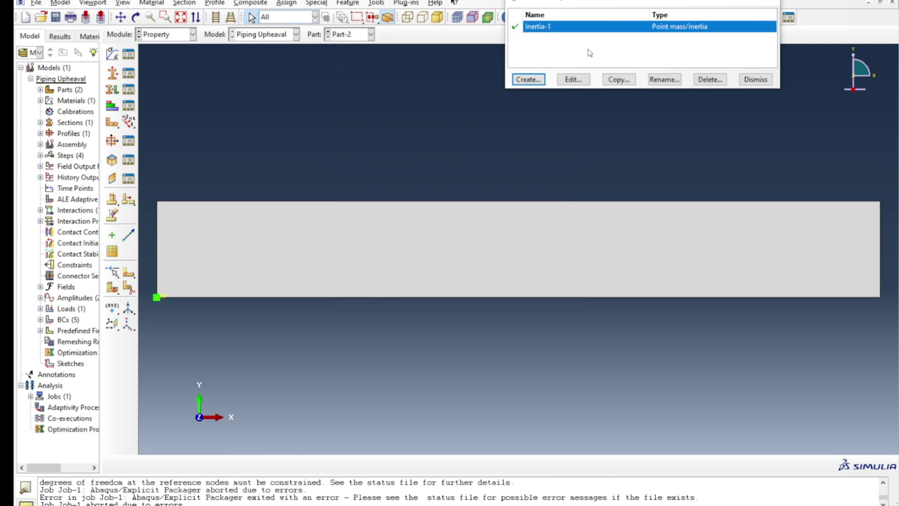
Return to Part-1, then resubmit Job-1 from the Job module, overwriting the old files.
click(351, 35)
click(350, 49)
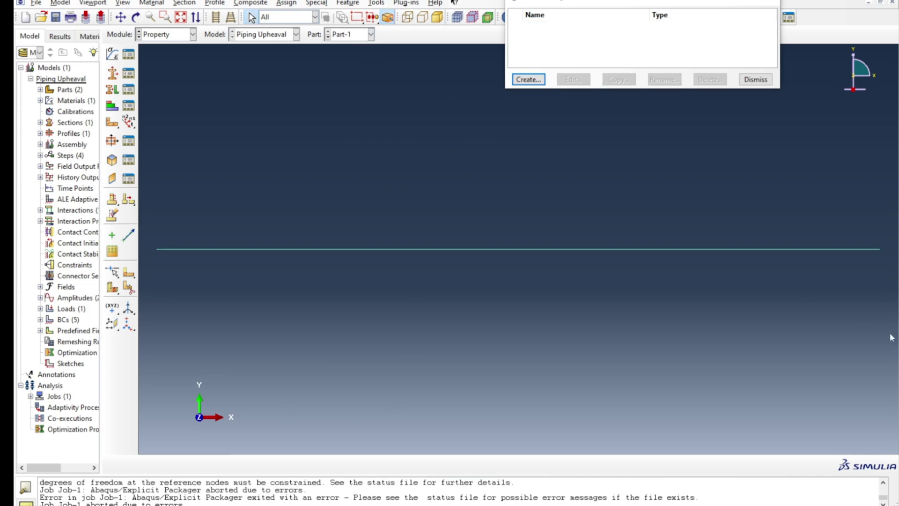
click(166, 34)
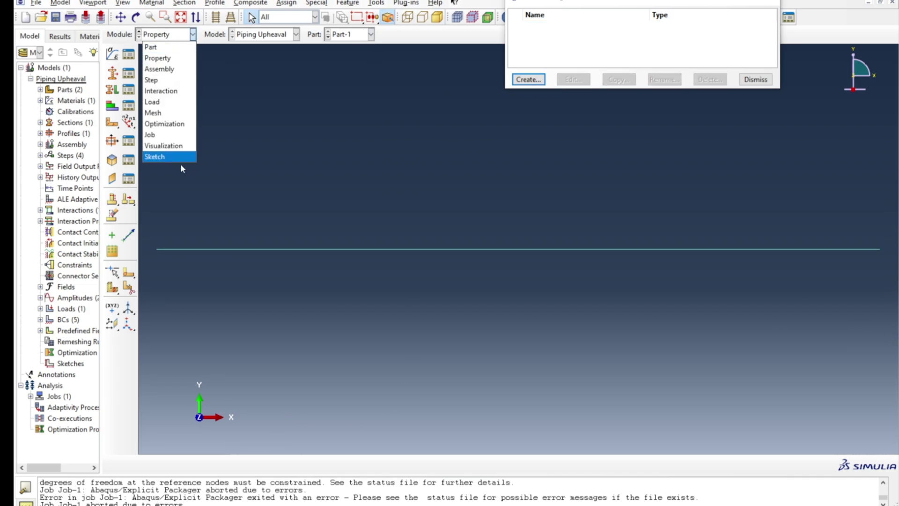
click(170, 135)
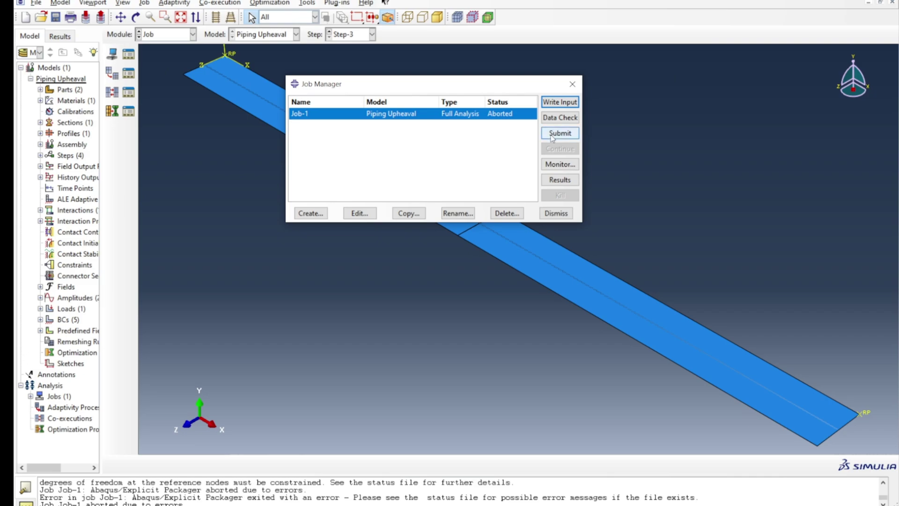
click(560, 134)
click(147, 141)
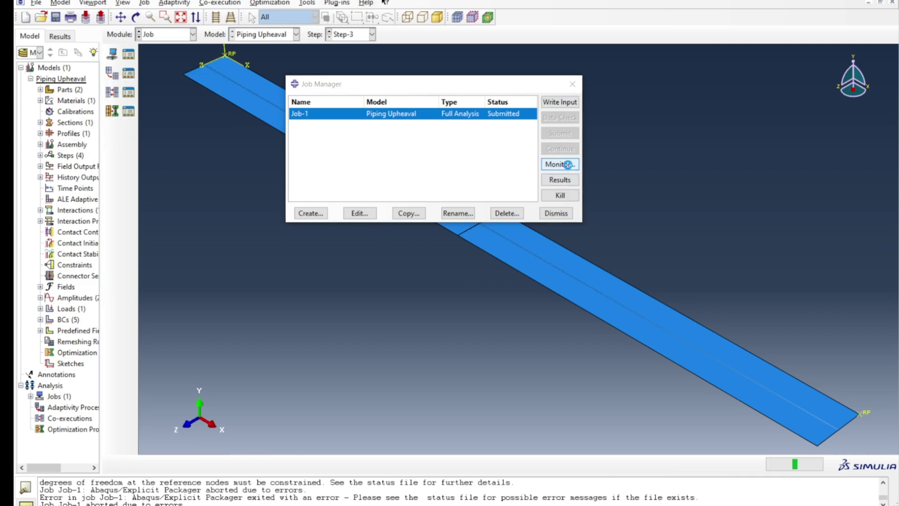